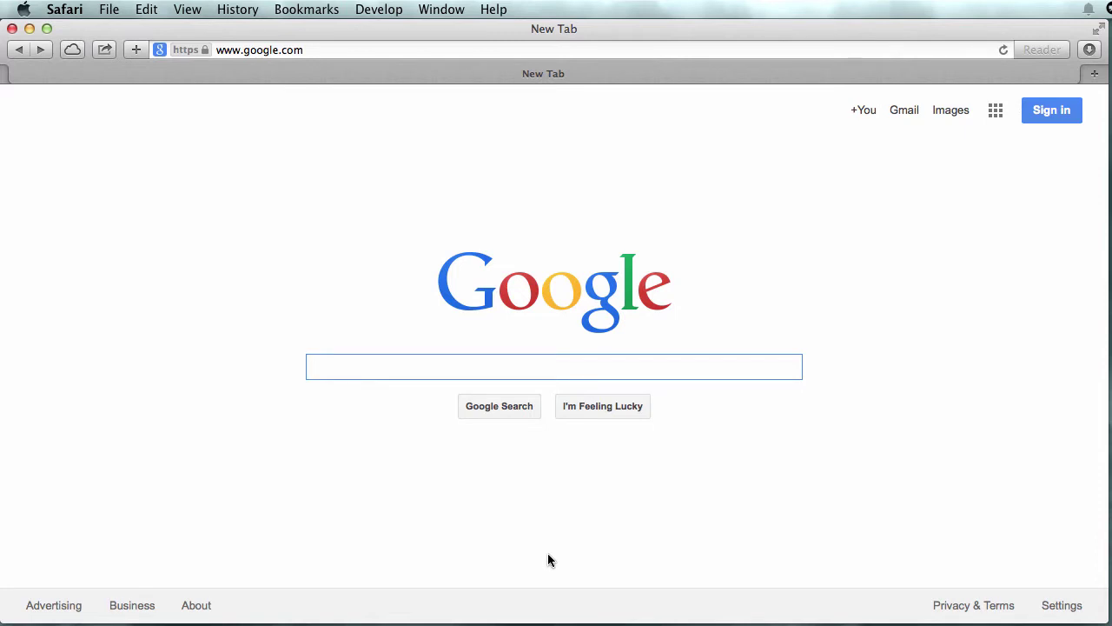
# Step: Paste 'legalizing marijuana' into the Google search box to search the web
pyautogui.write('legalizing marijuana')
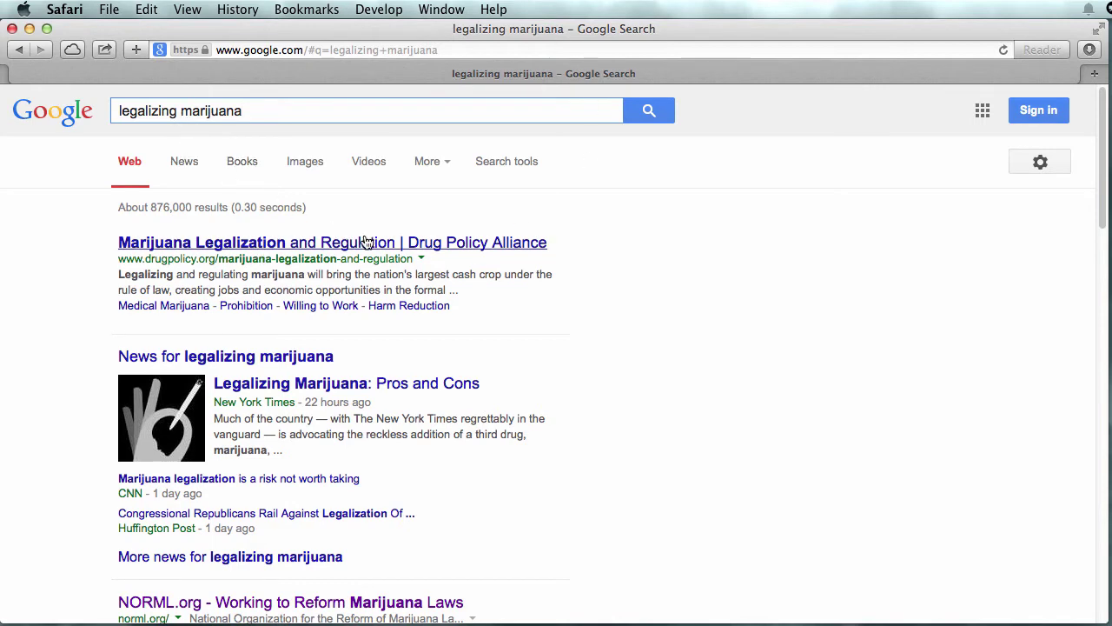
# Step: Look over the ~876,000 'legalizing marijuana' results, then switch to Advanced Search from the gear menu
pyautogui.scroll(-3, 556, 339)
pyautogui.scroll(-10, 563, 356)
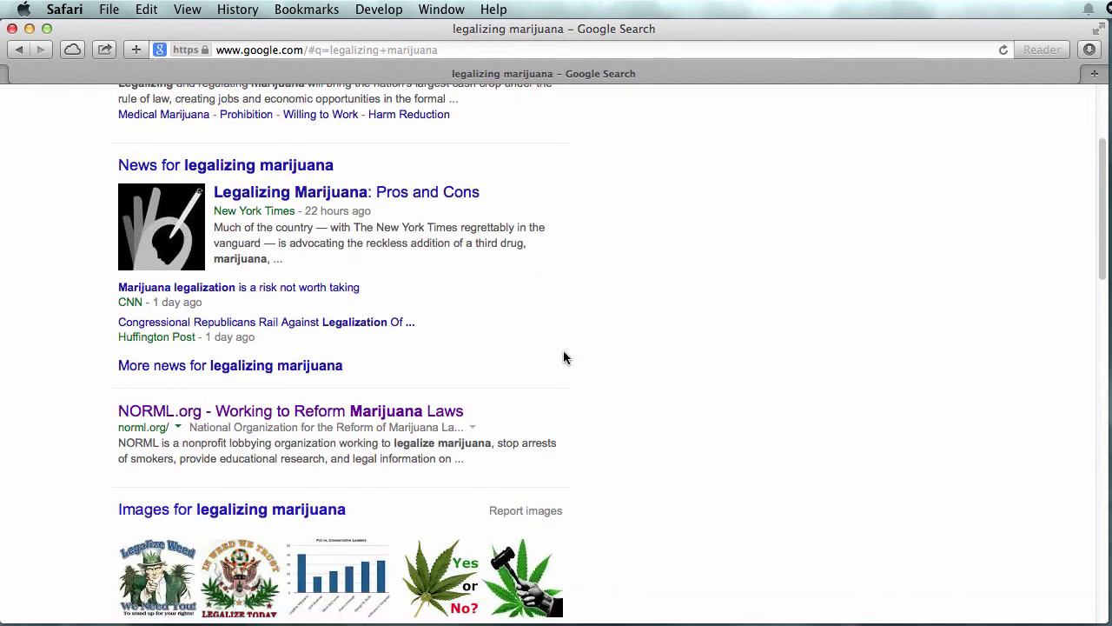
pyautogui.scroll(-5, 563, 358)
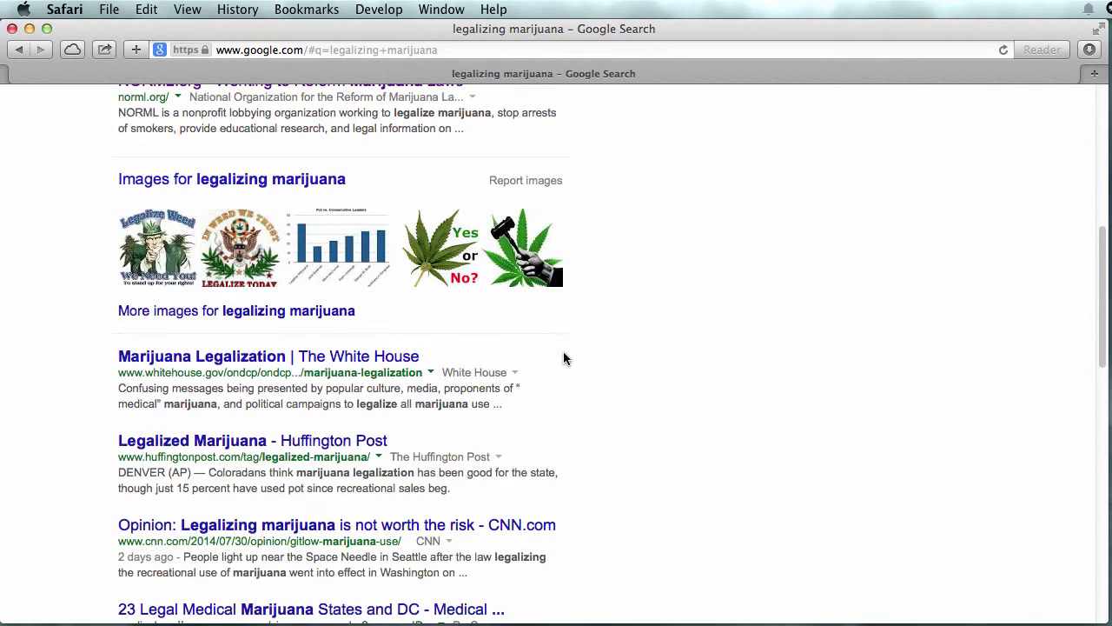
pyautogui.scroll(-4, 563, 358)
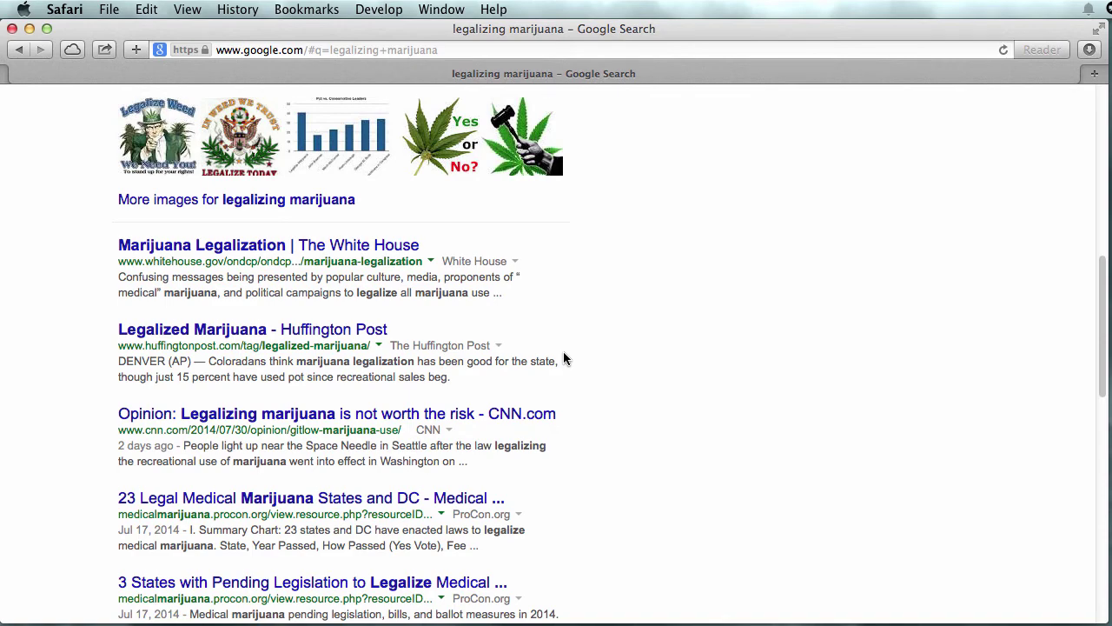
pyautogui.scroll(-5, 563, 358)
pyautogui.scroll(-4, 563, 360)
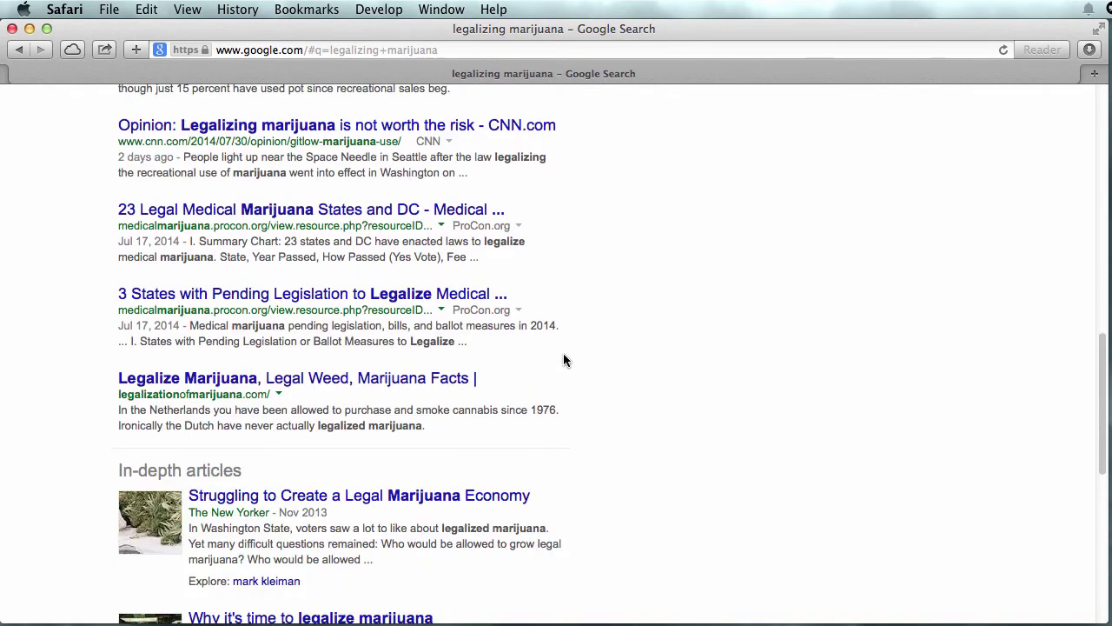
pyautogui.scroll(20, 563, 360)
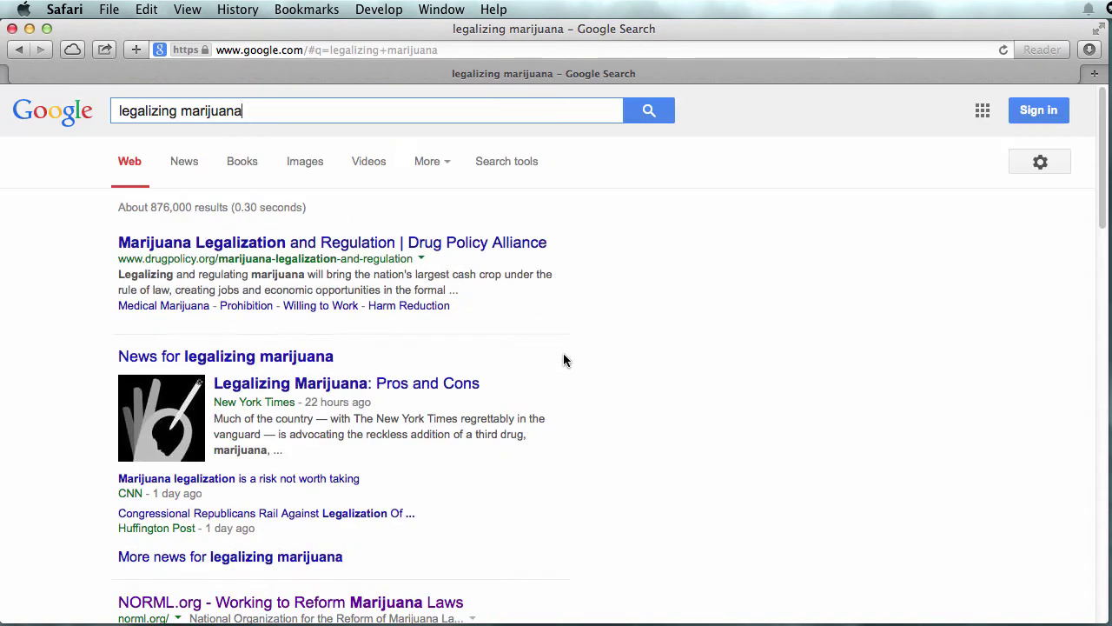
pyautogui.click(1040, 163)
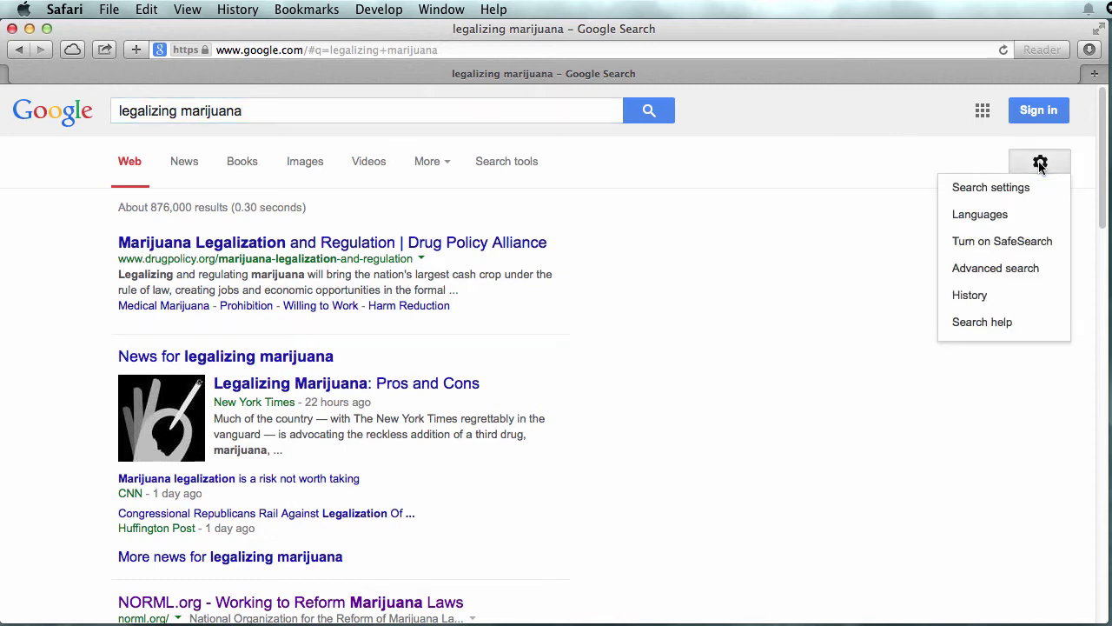
pyautogui.click(1013, 267)
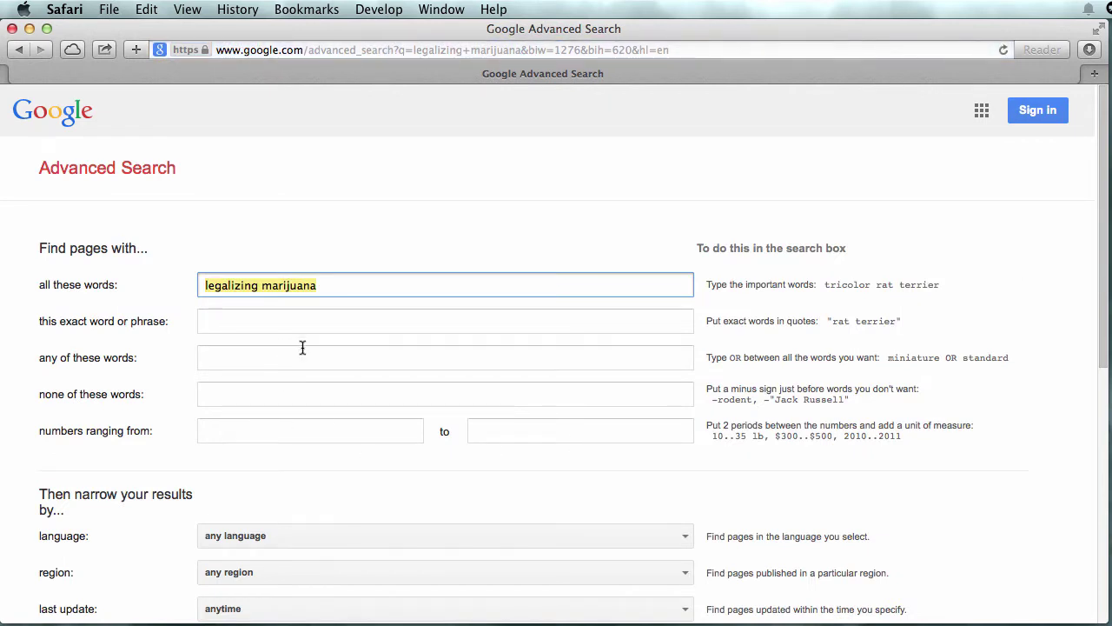
# Step: Set 'last update' to past year and 'terms appearing' to in the title of the page
pyautogui.scroll(-1, 339, 391)
pyautogui.scroll(-2, 348, 413)
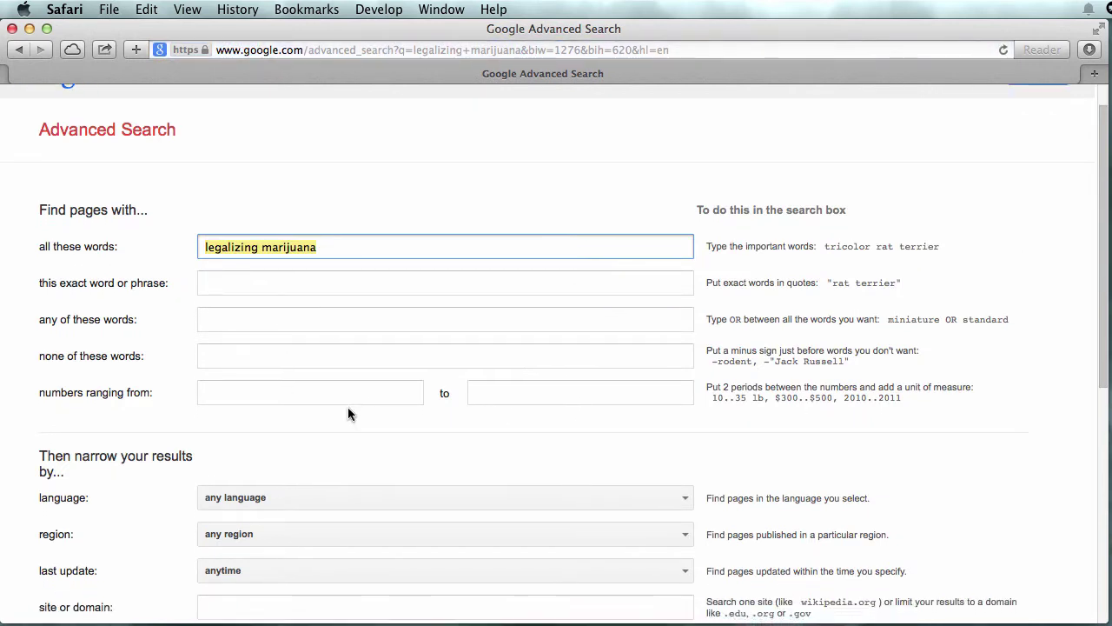
pyautogui.scroll(-2, 348, 416)
pyautogui.click(355, 502)
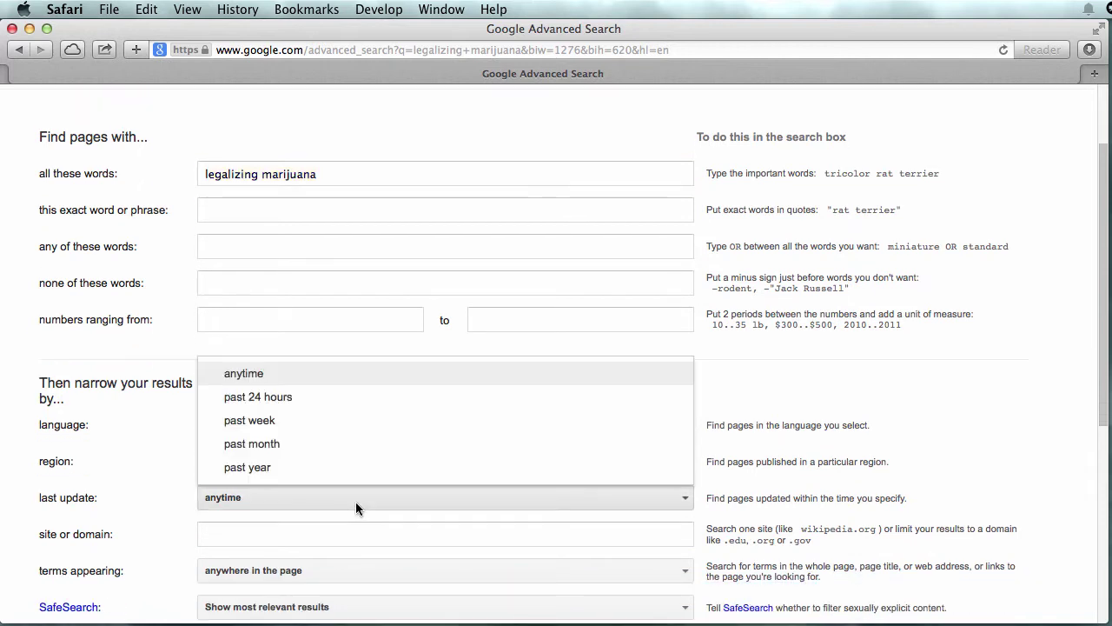
pyautogui.click(345, 476)
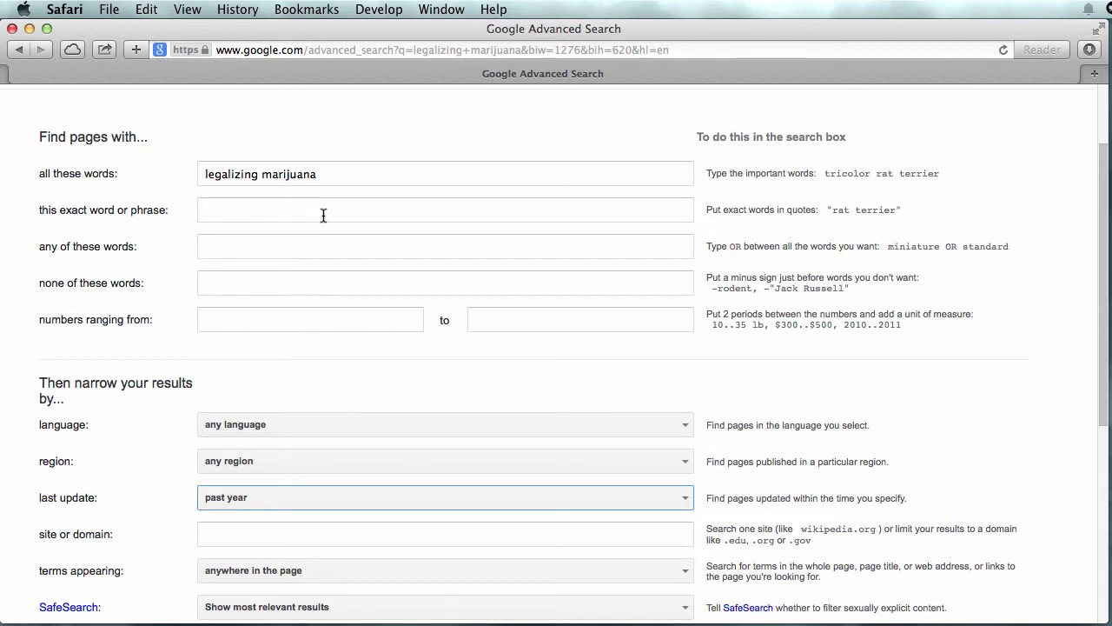
pyautogui.scroll(-2, 392, 535)
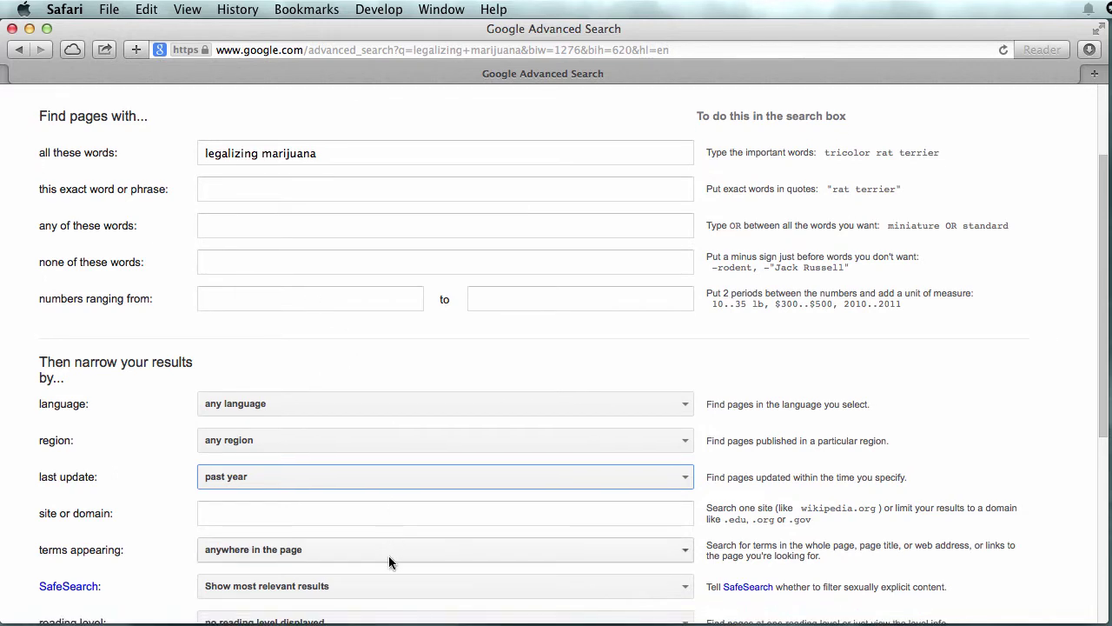
pyautogui.click(389, 555)
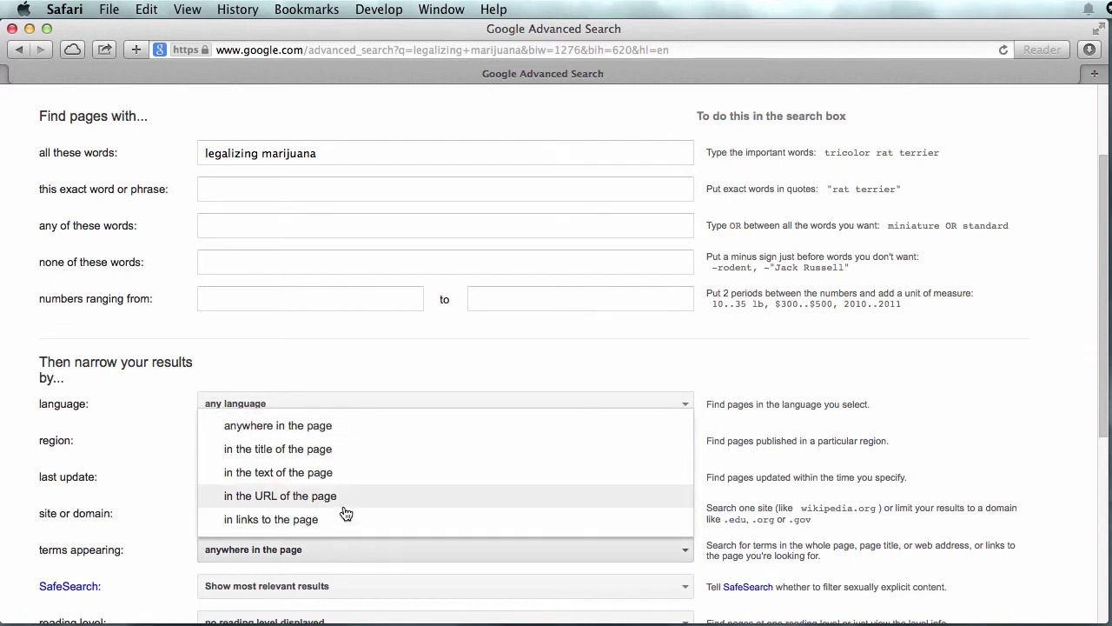
pyautogui.click(347, 452)
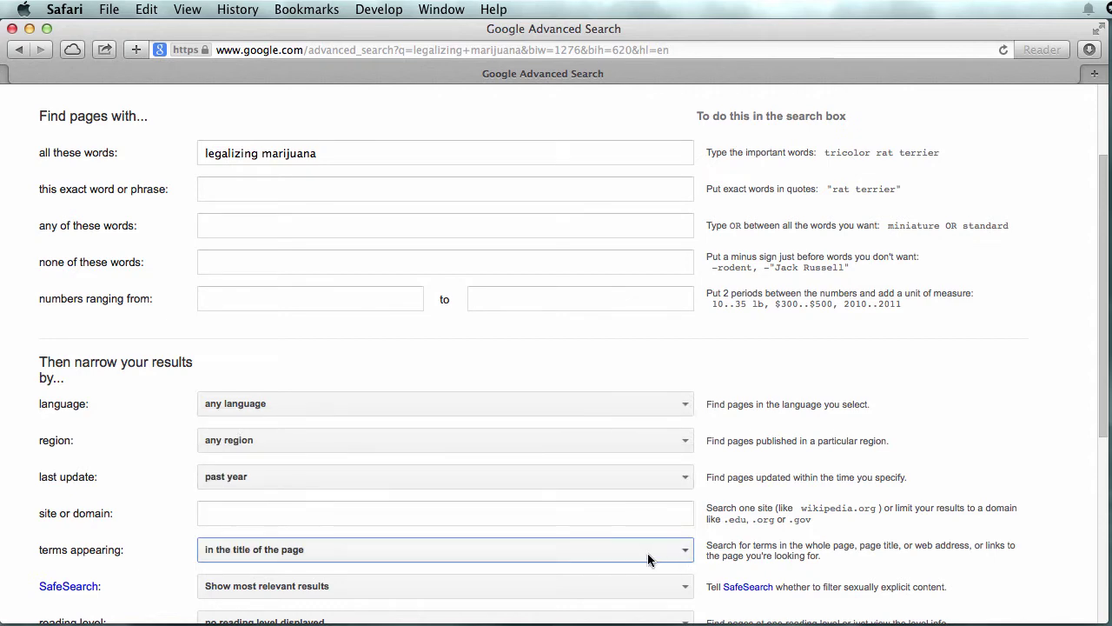
pyautogui.scroll(-5, 647, 552)
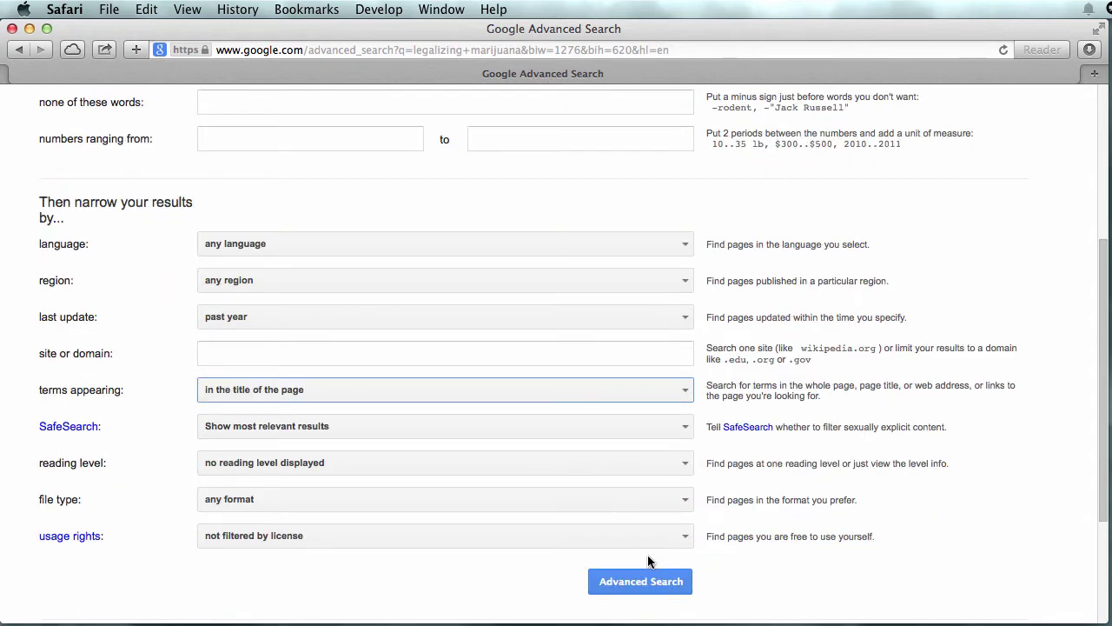
pyautogui.scroll(9, 649, 561)
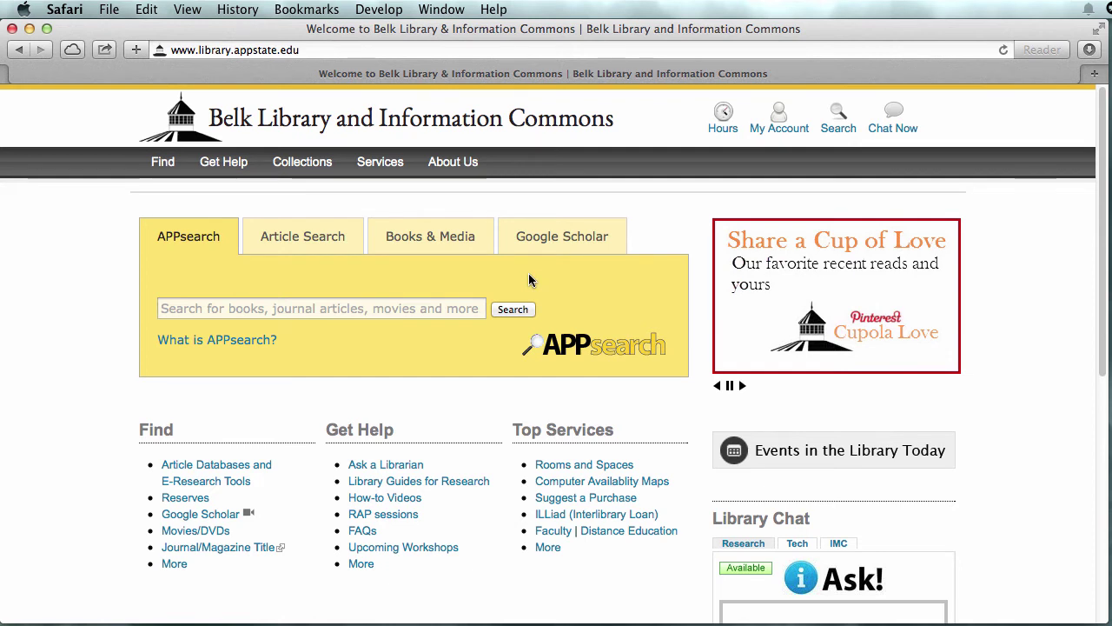
# Step: Run a Belk Library Article Search for 'legalizing marijuana', pasted into the search field
pyautogui.click(314, 248)
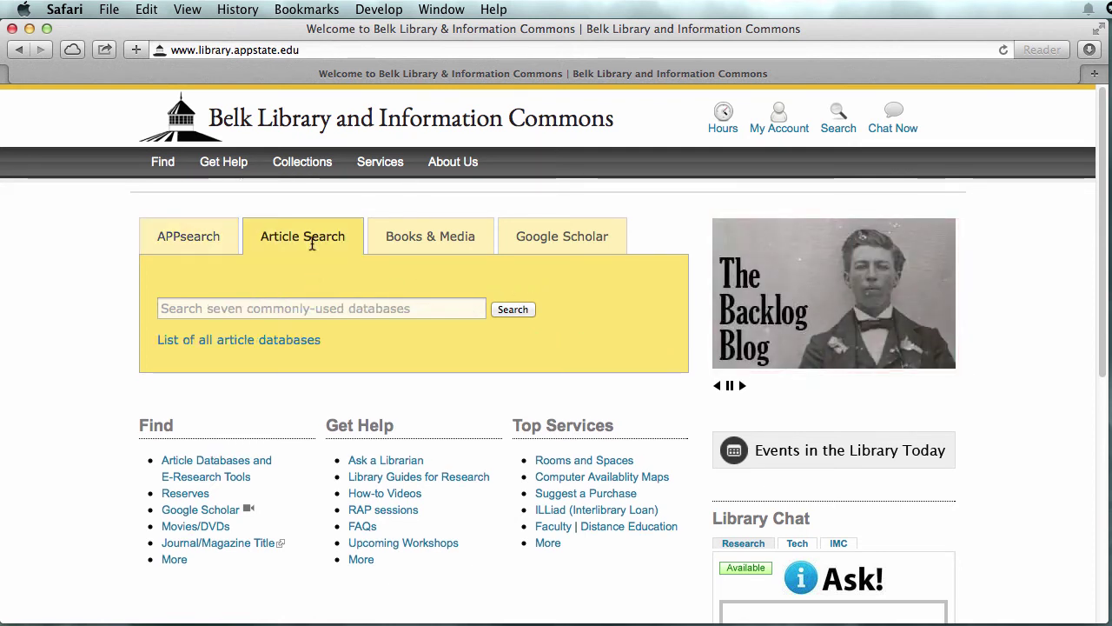
pyautogui.rightClick(296, 308)
pyautogui.click(324, 349)
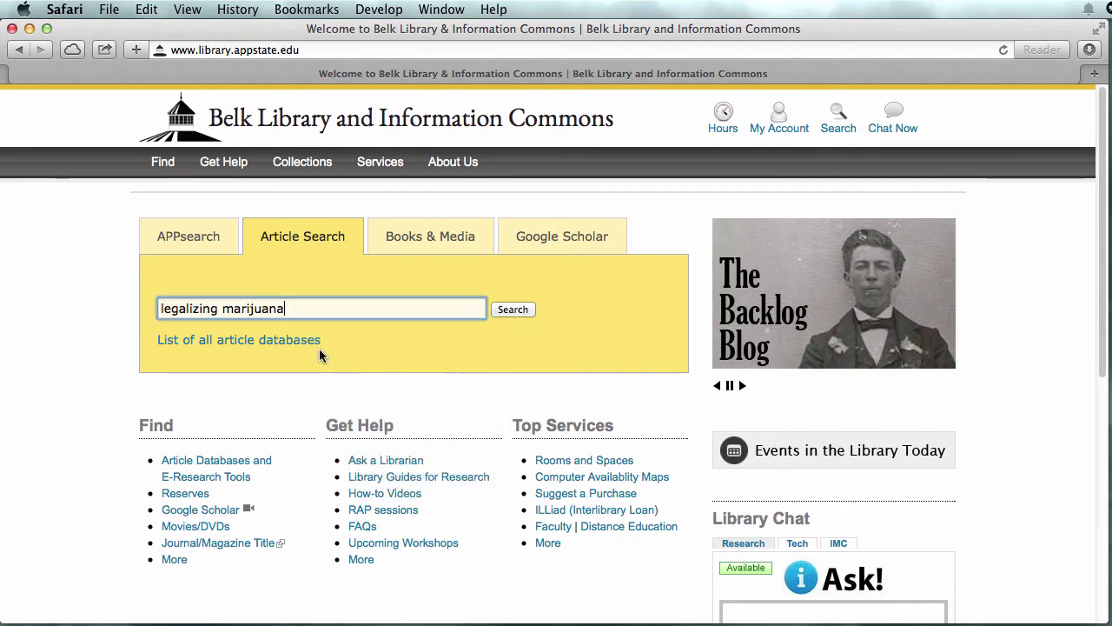
pyautogui.click(510, 311)
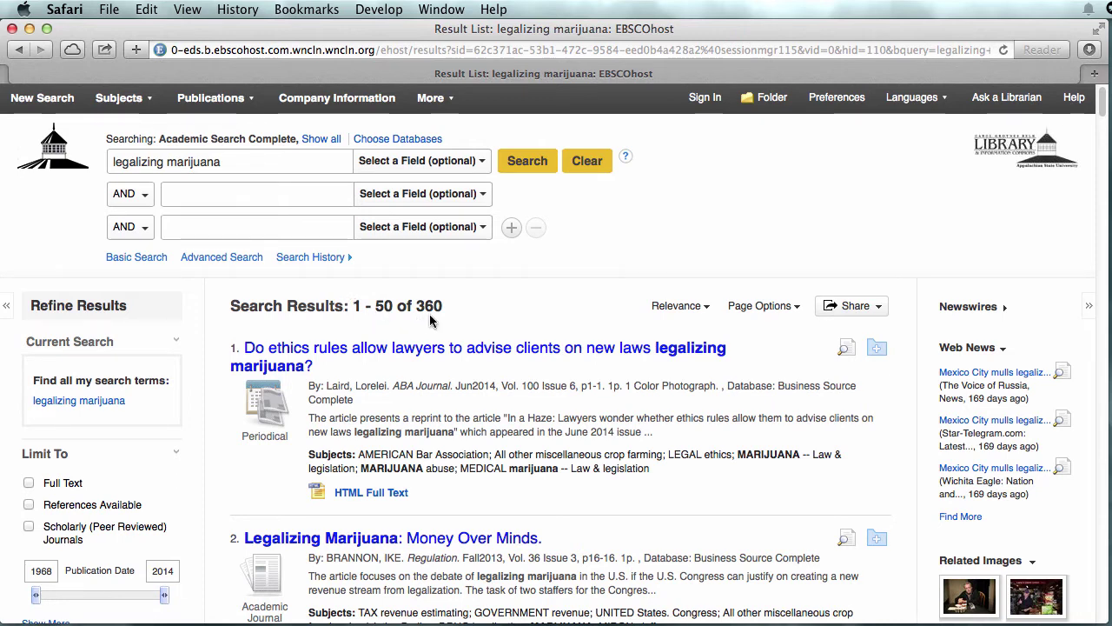
# Step: Apply the Full Text and Scholarly (Peer Reviewed) Journals limiters, cutting results from 360 to 25
pyautogui.click(29, 484)
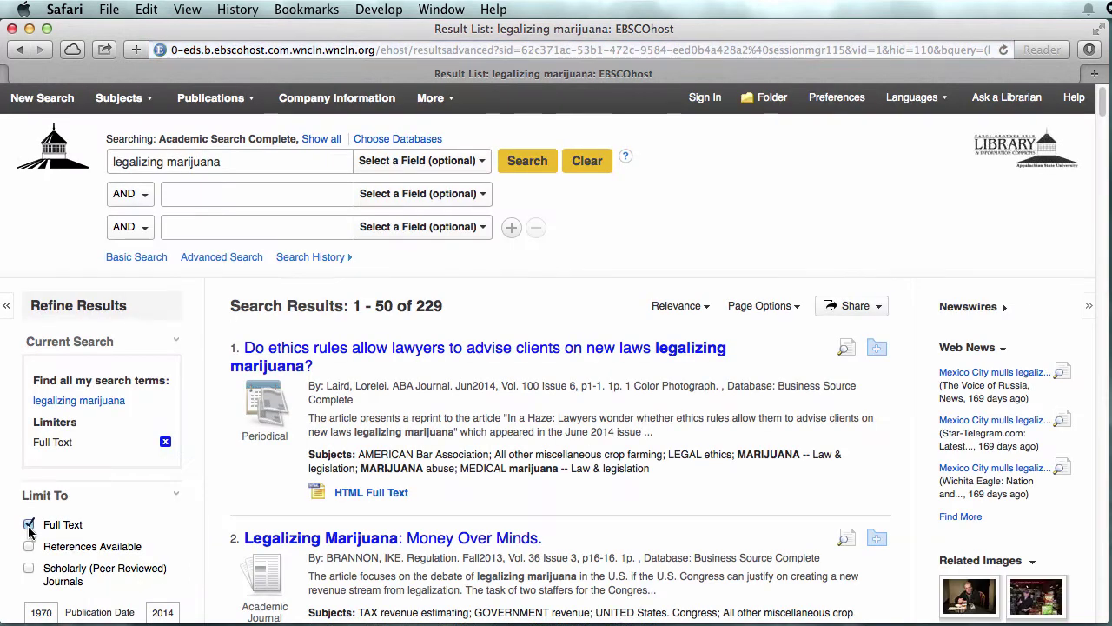
pyautogui.click(28, 569)
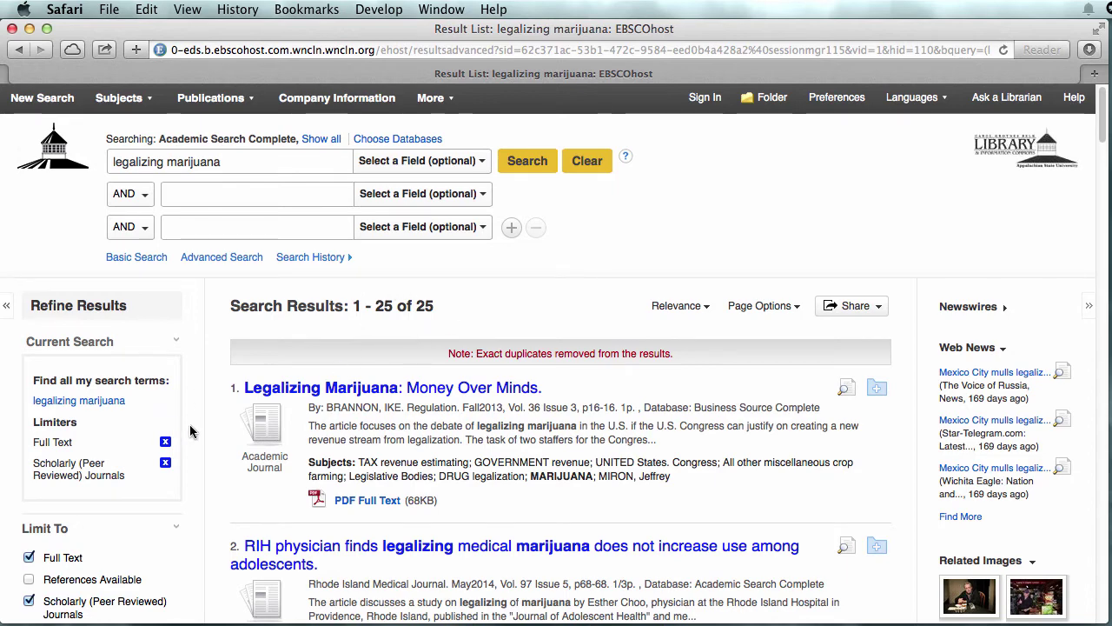
pyautogui.scroll(-5, 191, 421)
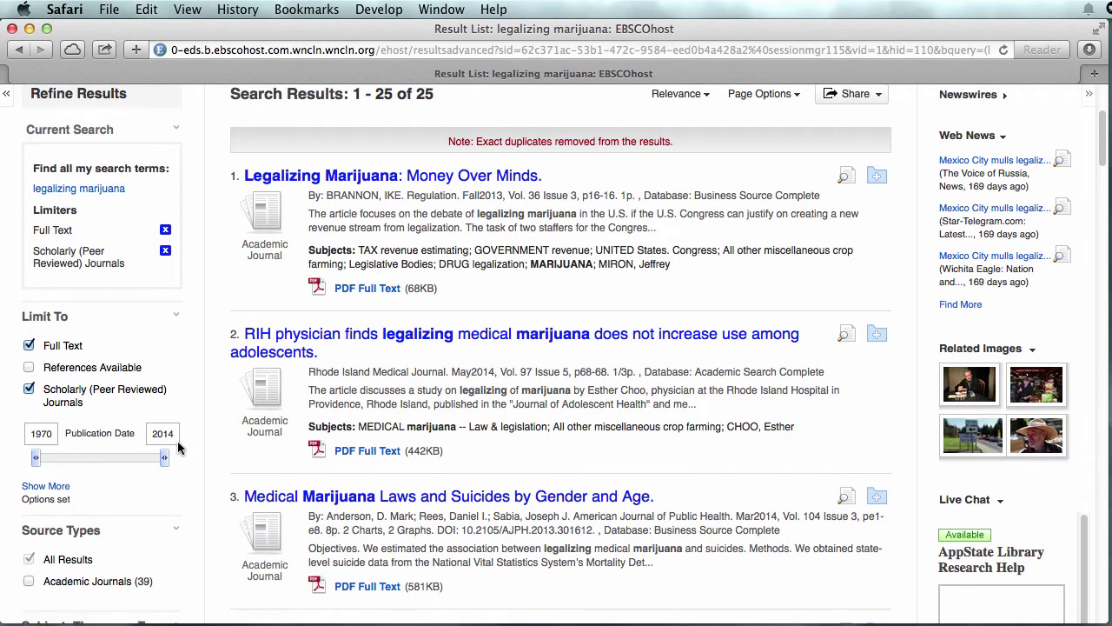
pyautogui.scroll(-5, 111, 547)
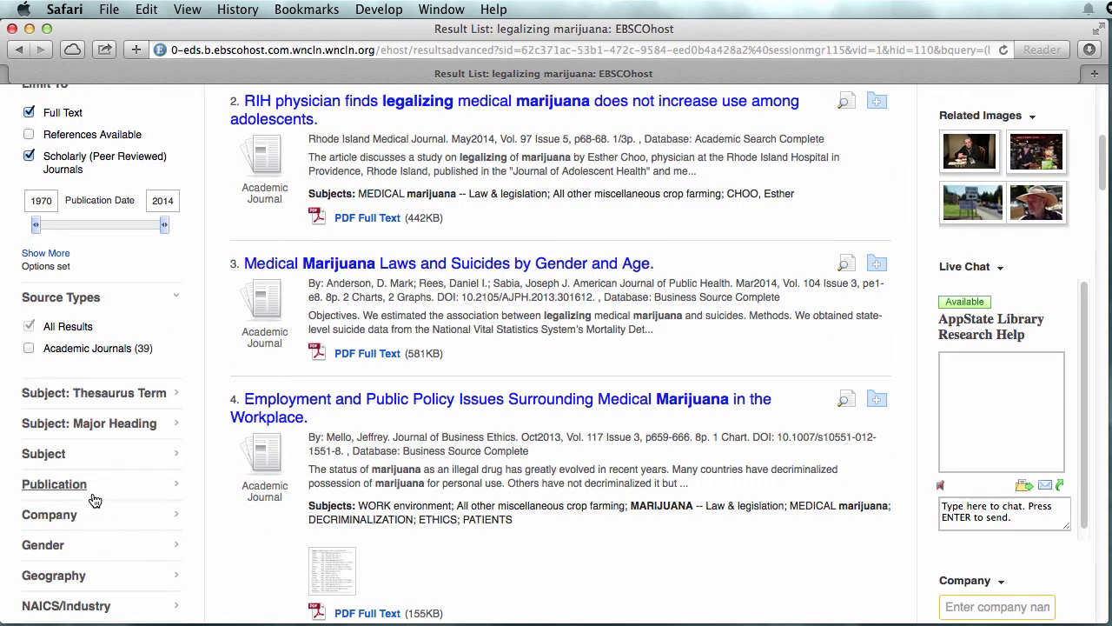
pyautogui.scroll(9, 143, 573)
pyautogui.scroll(1, 148, 570)
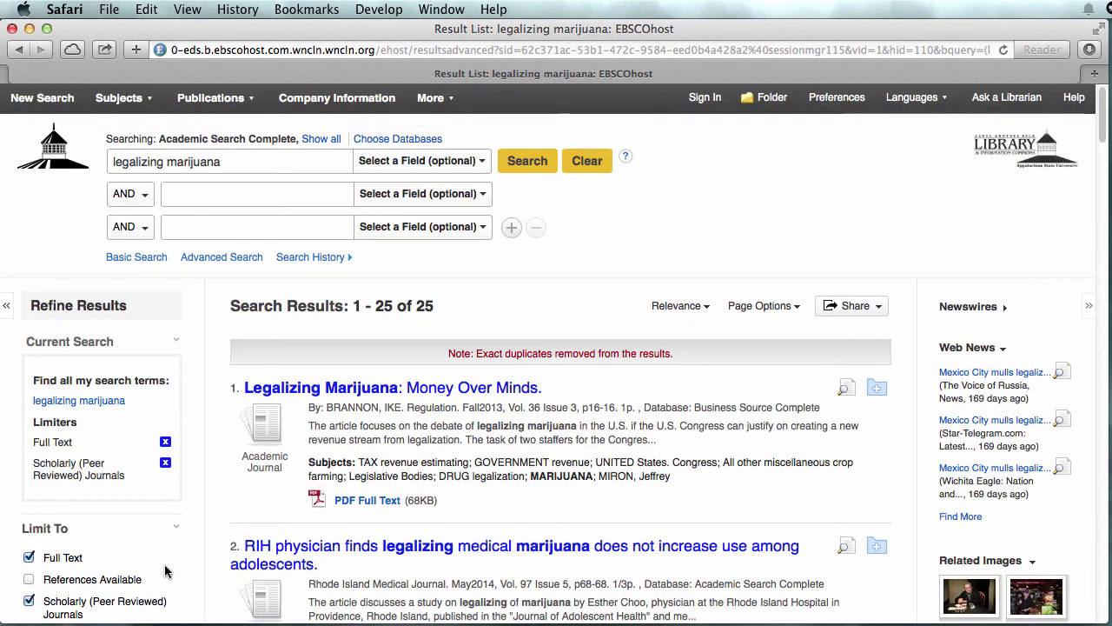
# Step: Open the 'Legalizing Marijuana: Money Over Minds' record, then return to library.appstate.edu
pyautogui.click(459, 388)
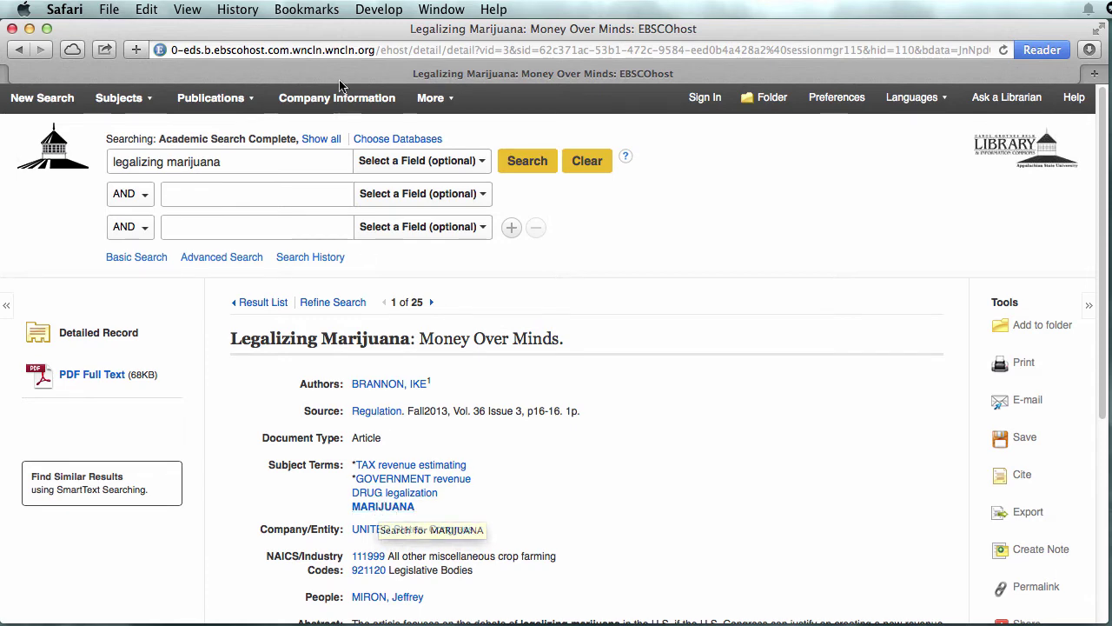
pyautogui.click(347, 53)
pyautogui.write('library.appstate.edu')
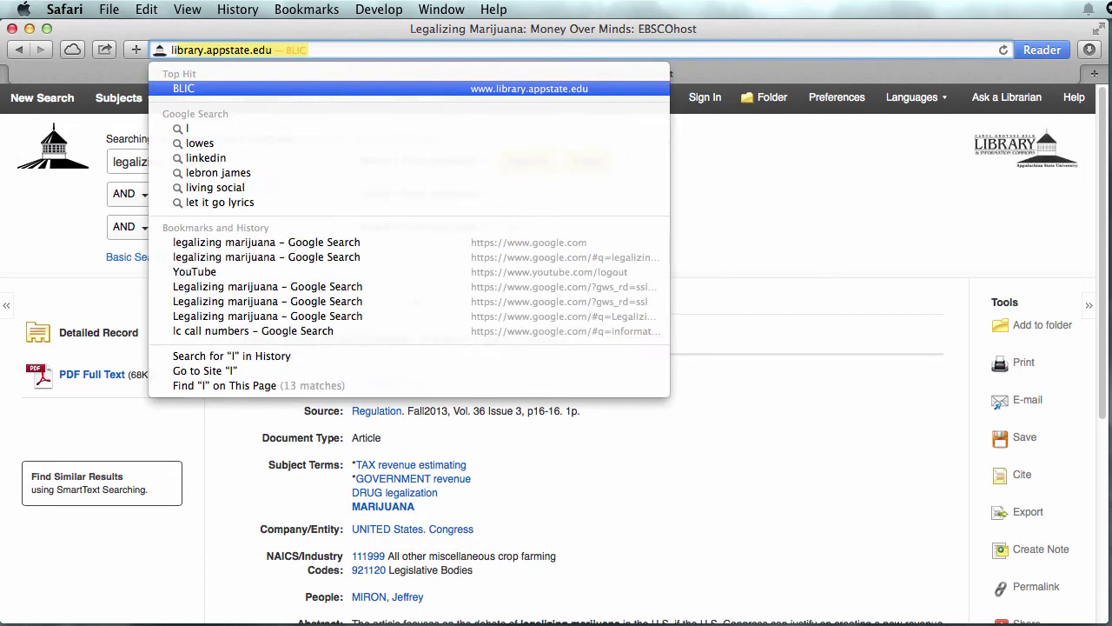
pyautogui.press('Return')
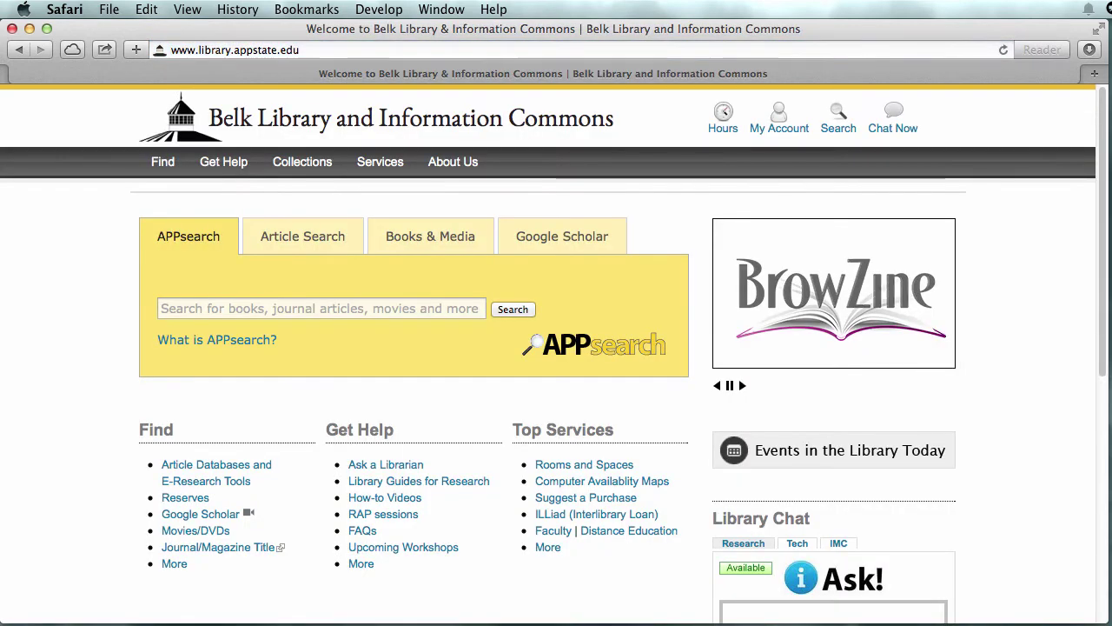
# Step: Go to Article Databases and E-Research Tools and choose Appalachian Studies under By Subject
pyautogui.click(212, 485)
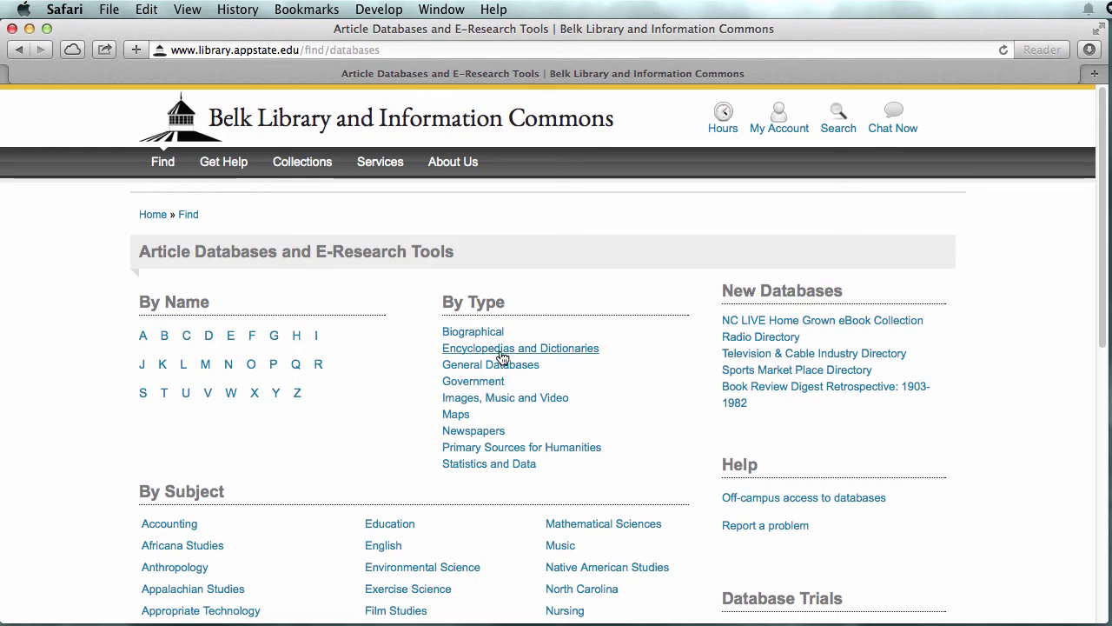
pyautogui.scroll(-4, 347, 450)
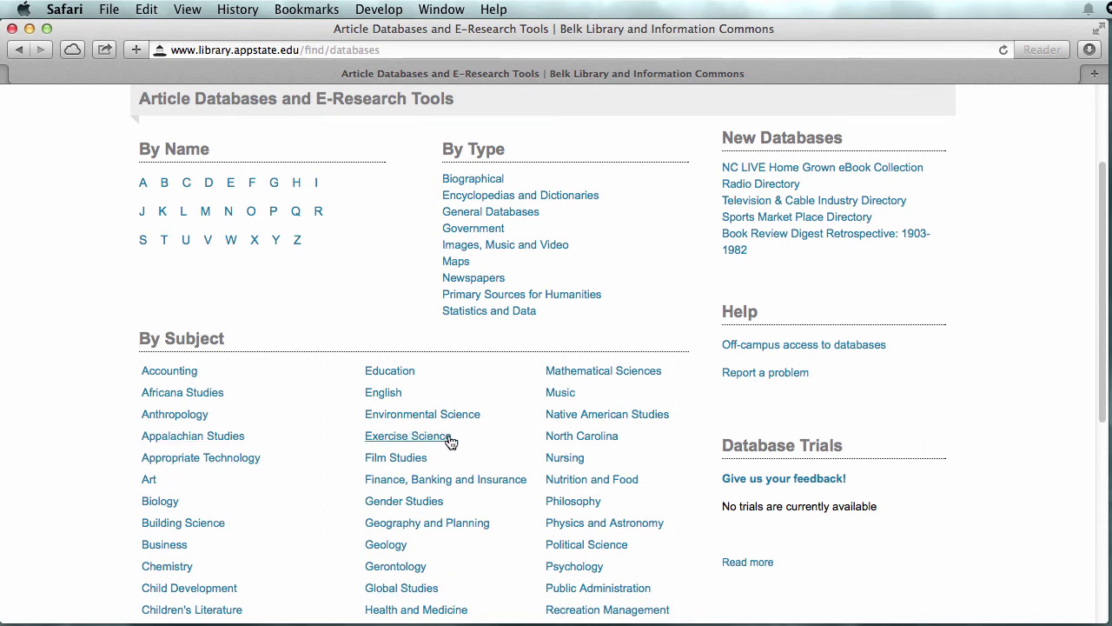
pyautogui.scroll(-2, 502, 476)
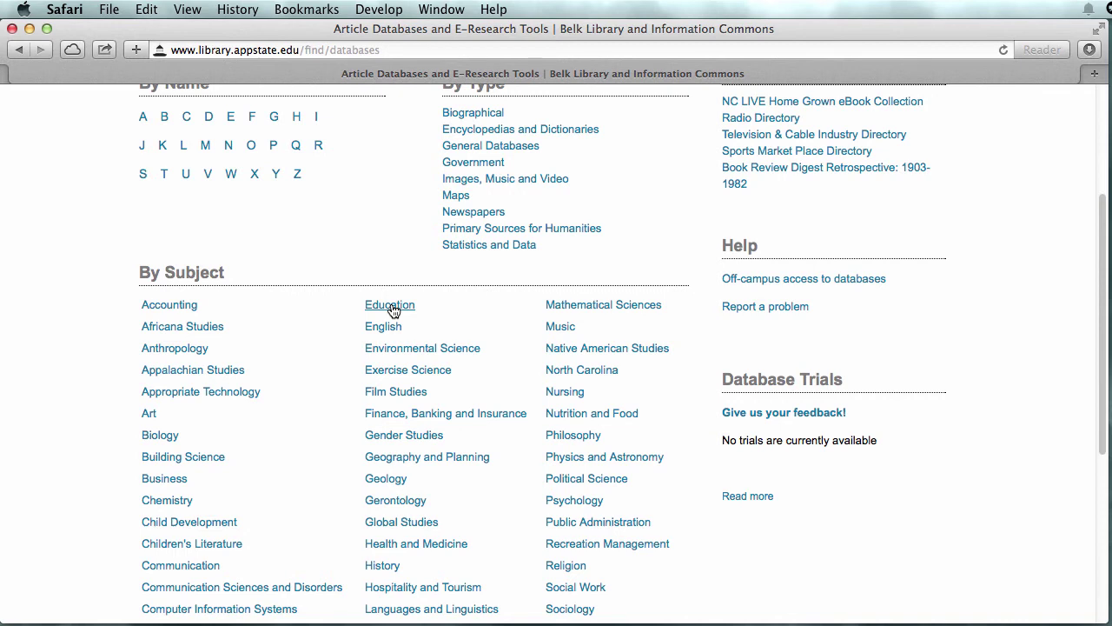
pyautogui.click(231, 370)
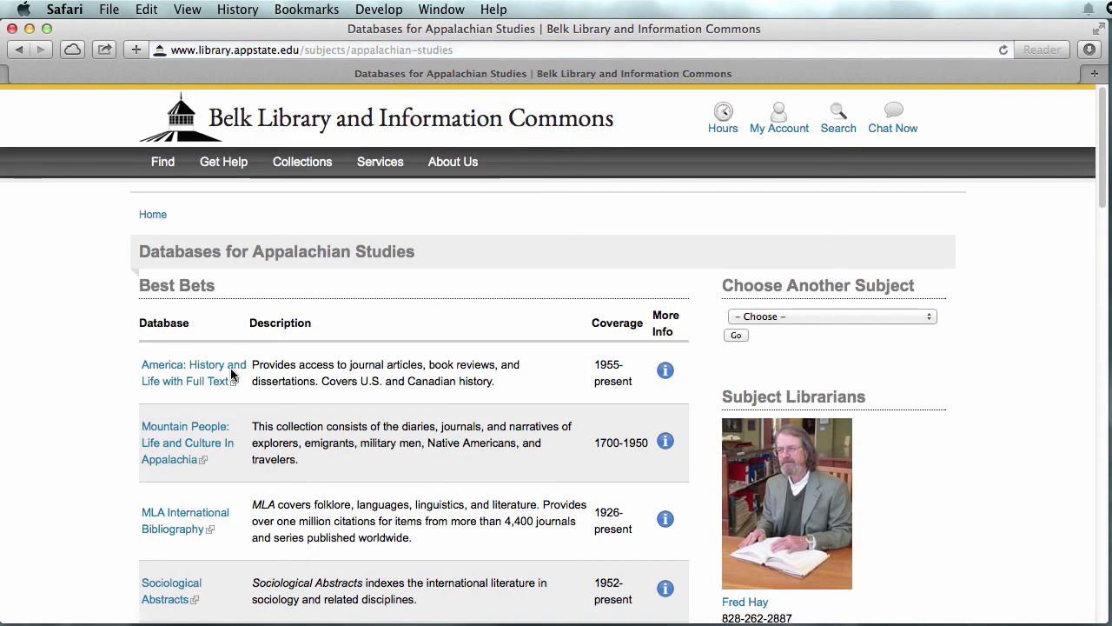